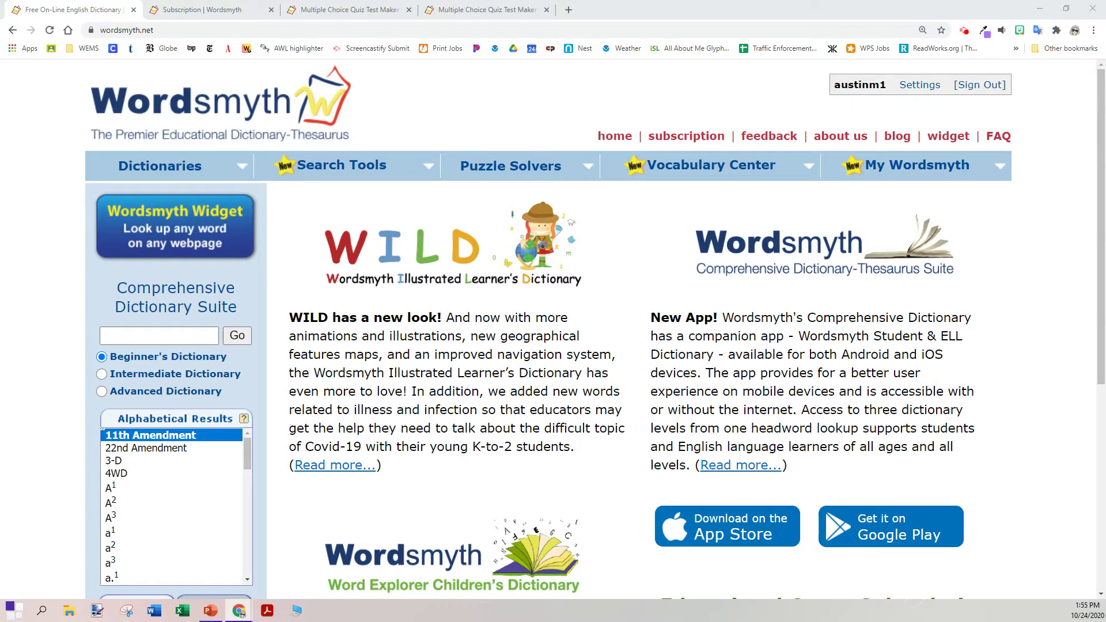
Show Wordsmyth's subscription page with the free, $9.95/year individual and group plans.
left_click(202, 10)
mouse_move(200, 229)
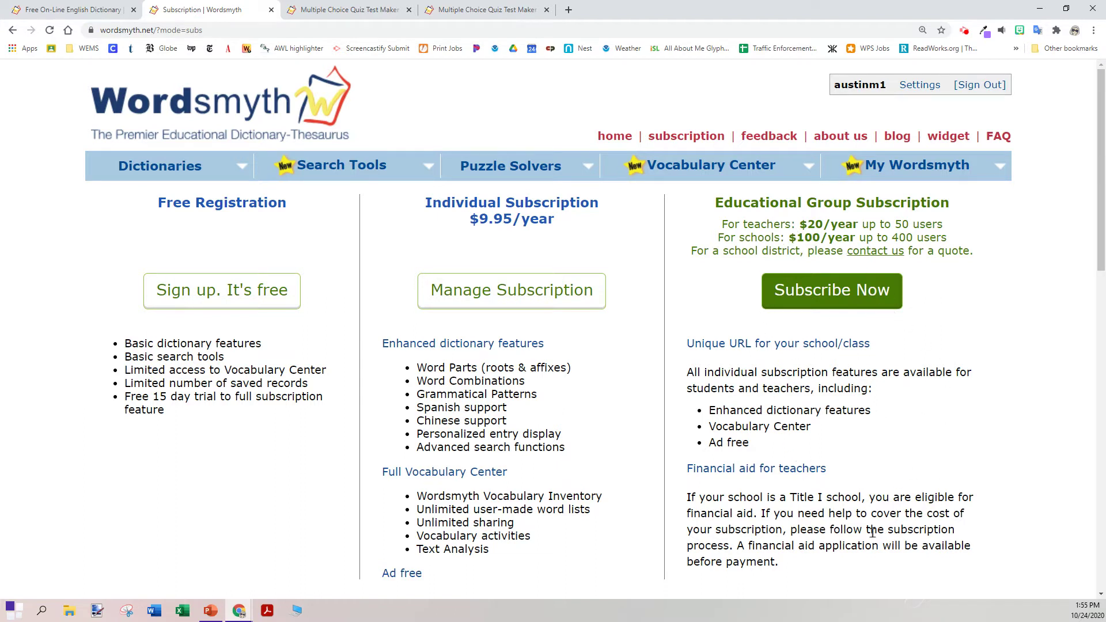
From the dictionary home, go through Vocabulary Center's quiz makers to the Multiple Choice Quiz Maker with the saved word list.
left_click(86, 10)
mouse_move(631, 153)
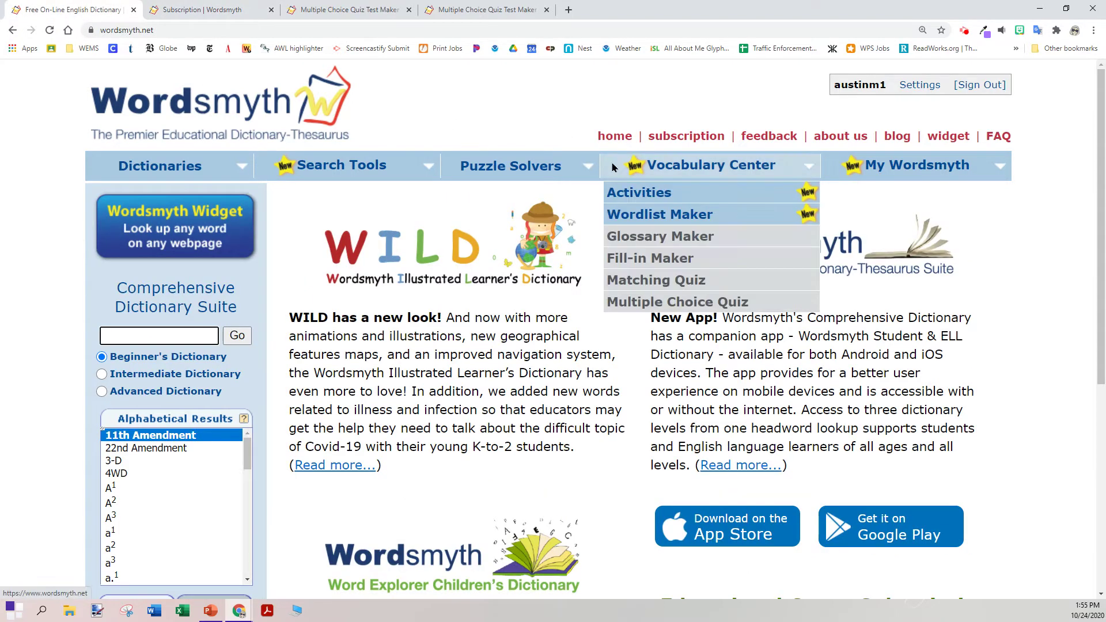
left_click(703, 309)
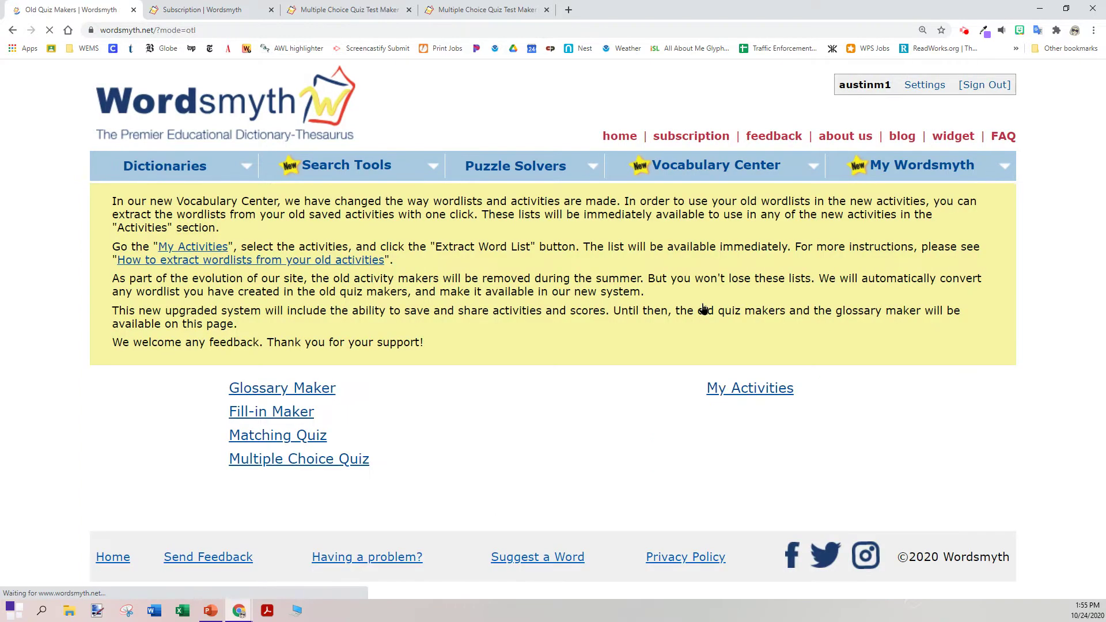
left_click(339, 461)
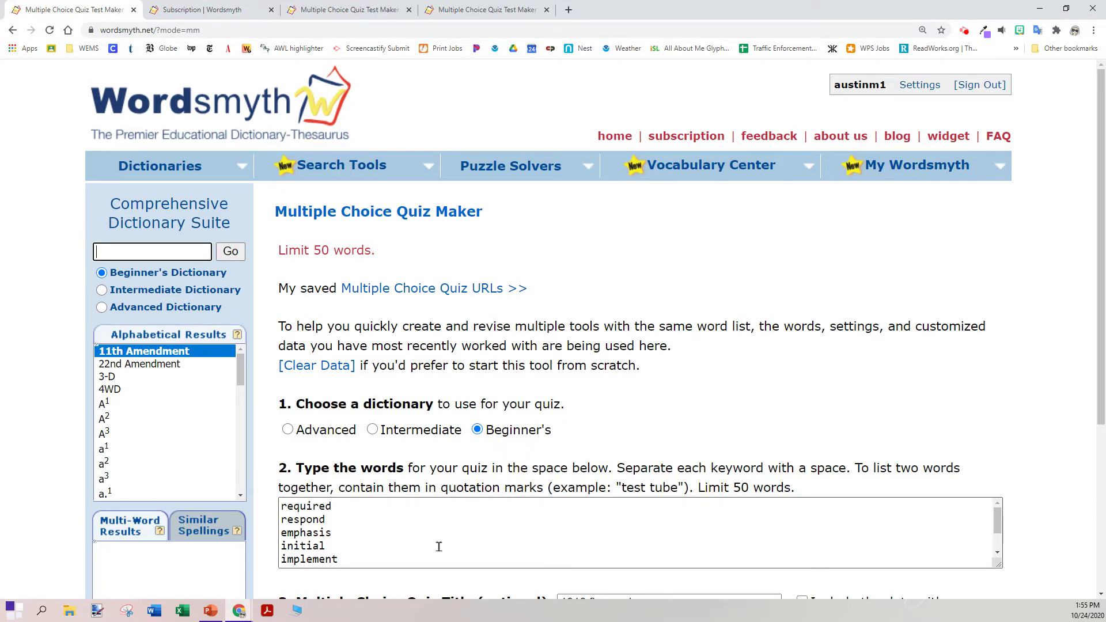
Review the word list and set the data mode to Example for the '1918 flu vocab' quiz.
scroll(439, 546, "down", 5)
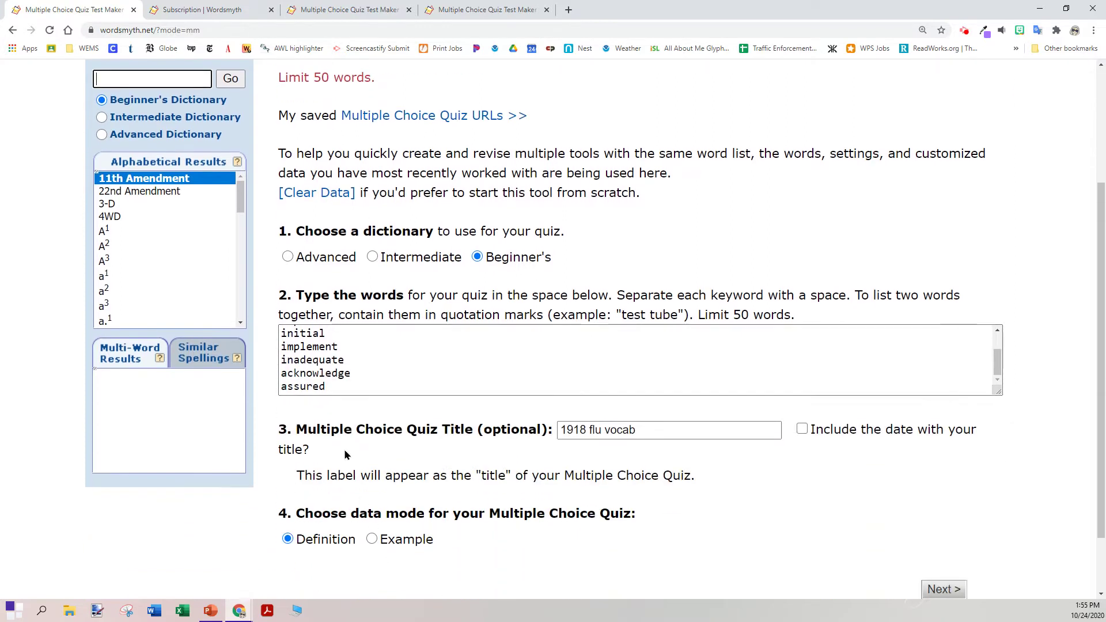
scroll(345, 385, "up", 1)
scroll(342, 371, "down", 1)
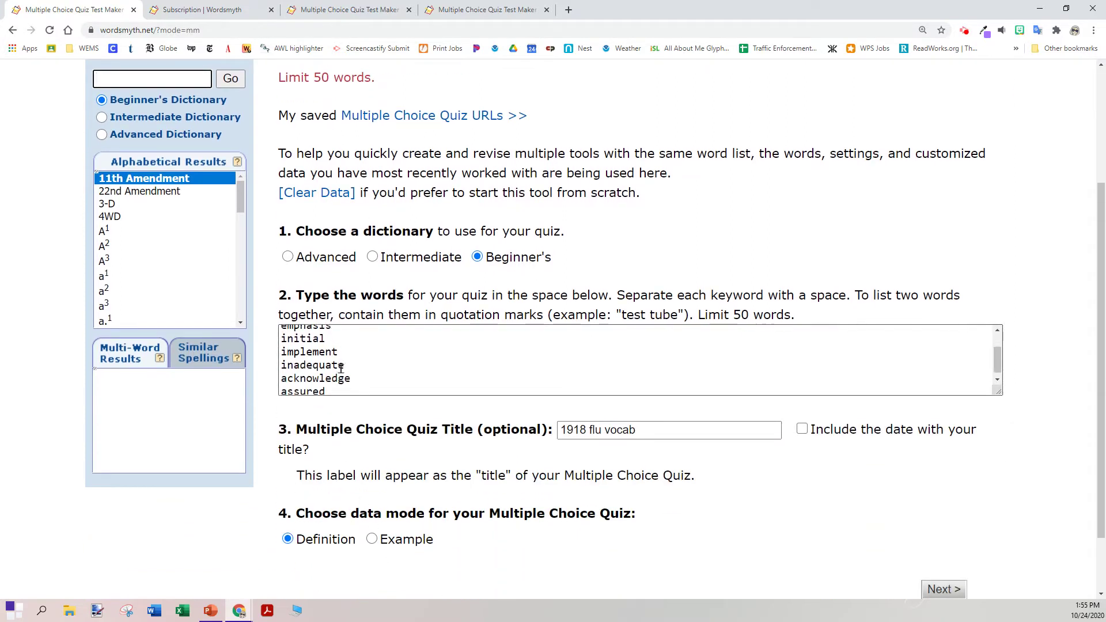
scroll(346, 372, "up", 1)
scroll(358, 375, "down", 1)
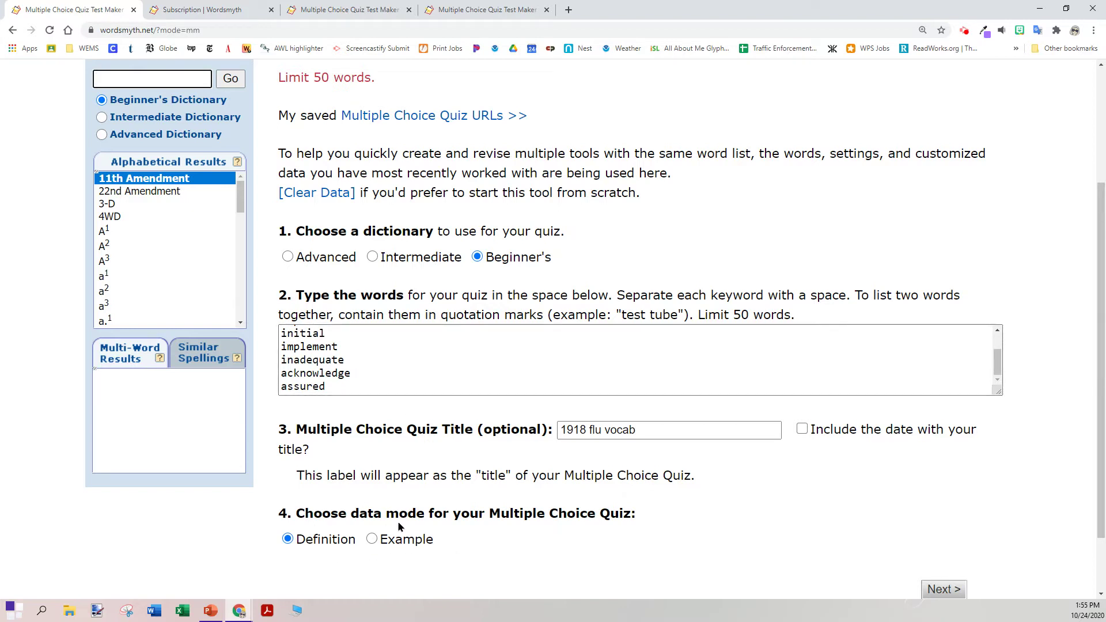
left_click(372, 539)
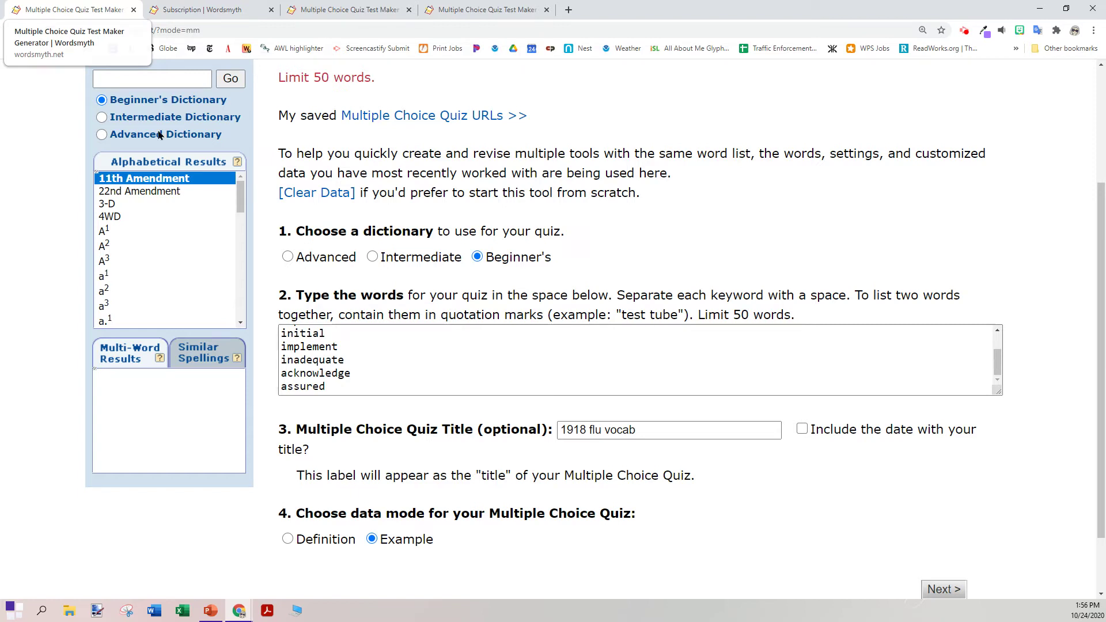
Move on to the example-sentence page and untick the baby sentence under assure.
left_click(945, 590)
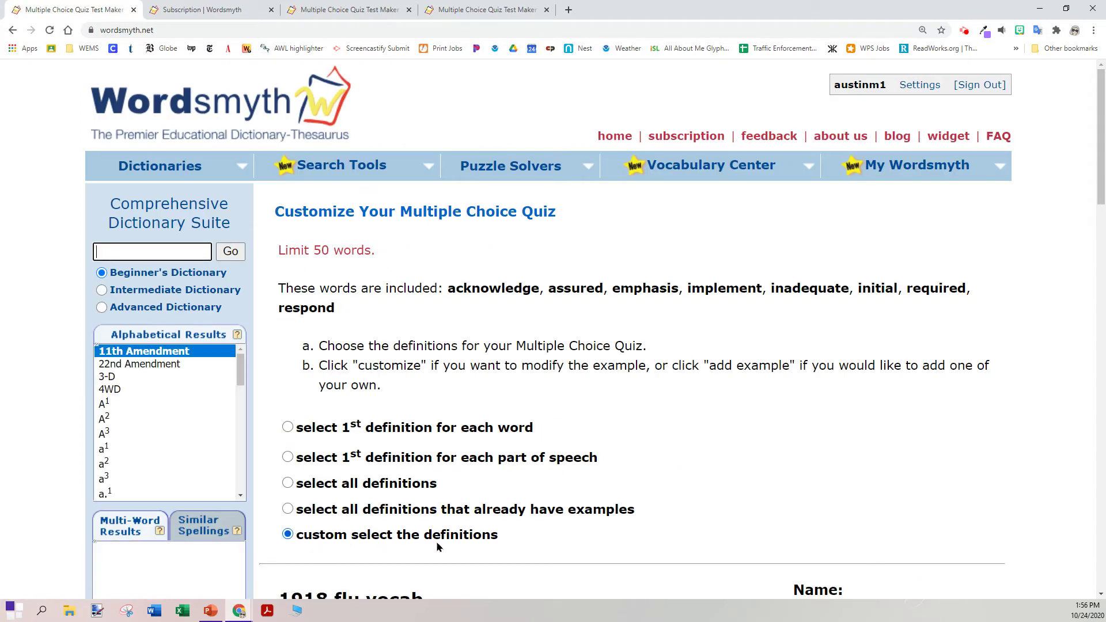
scroll(528, 535, "down", 8)
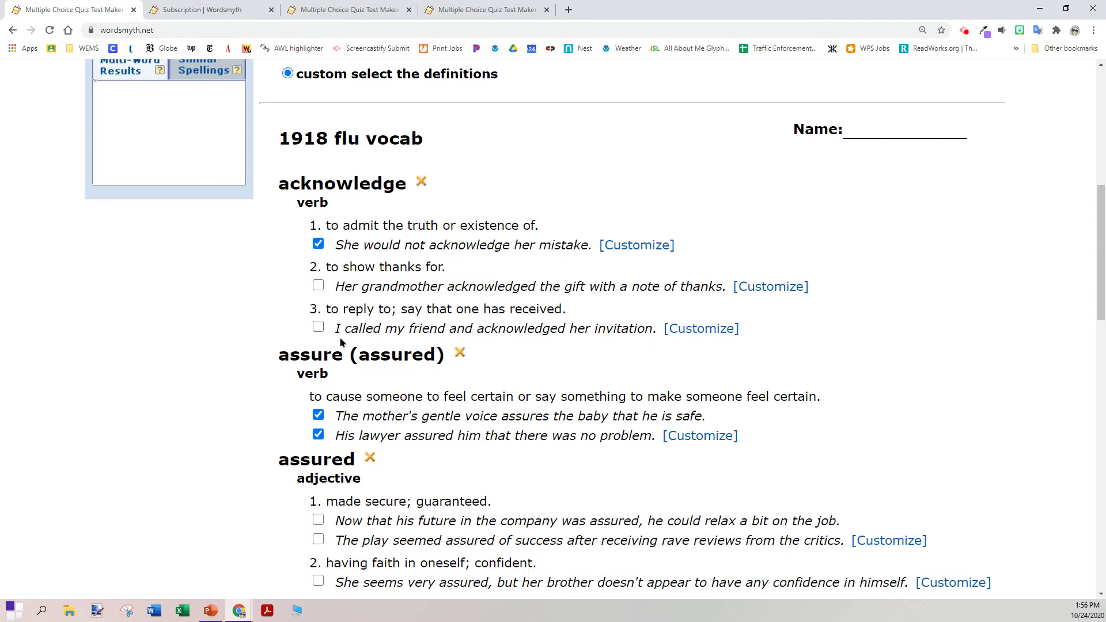
left_click(318, 415)
Untick the picnic sentence under inadequate and check one sentence remains per word.
scroll(568, 363, "down", 3)
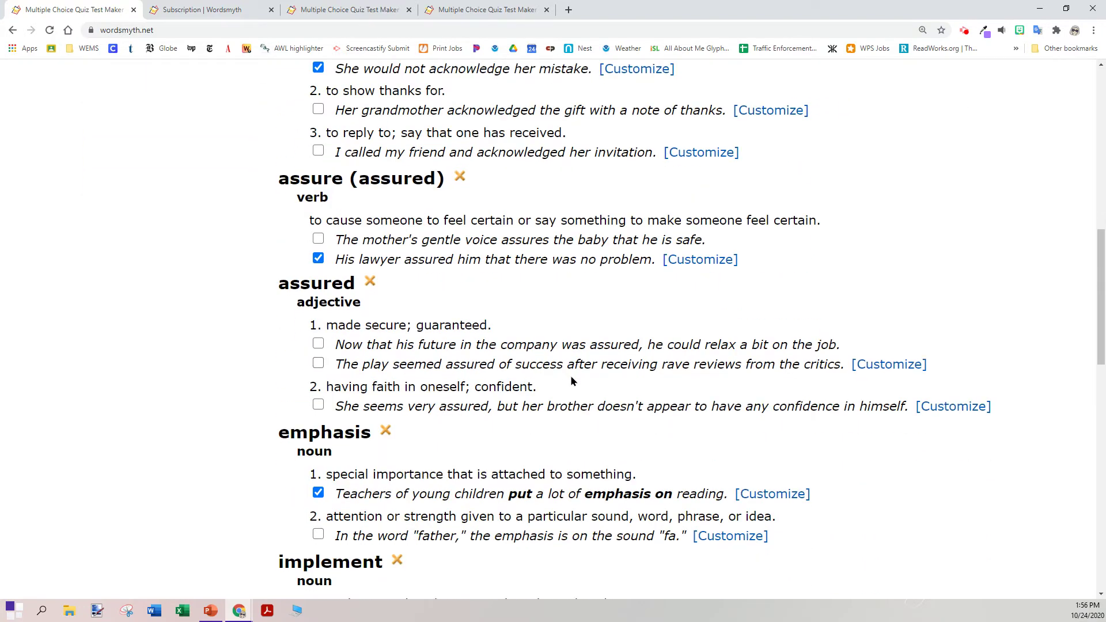
scroll(573, 377, "down", 2)
scroll(573, 382, "down", 3)
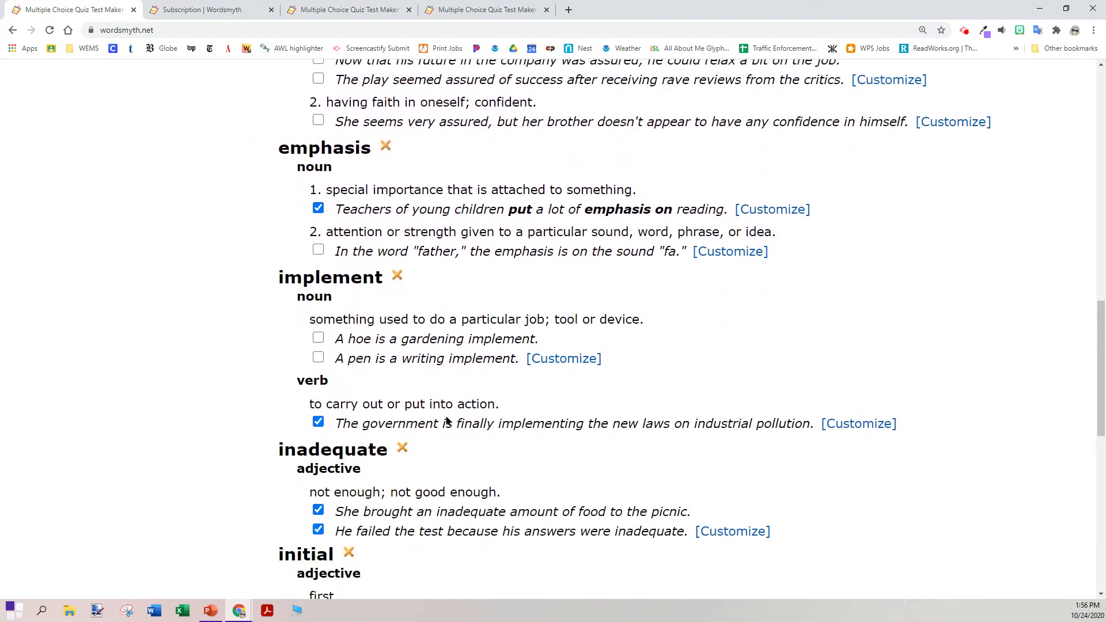
left_click(318, 510)
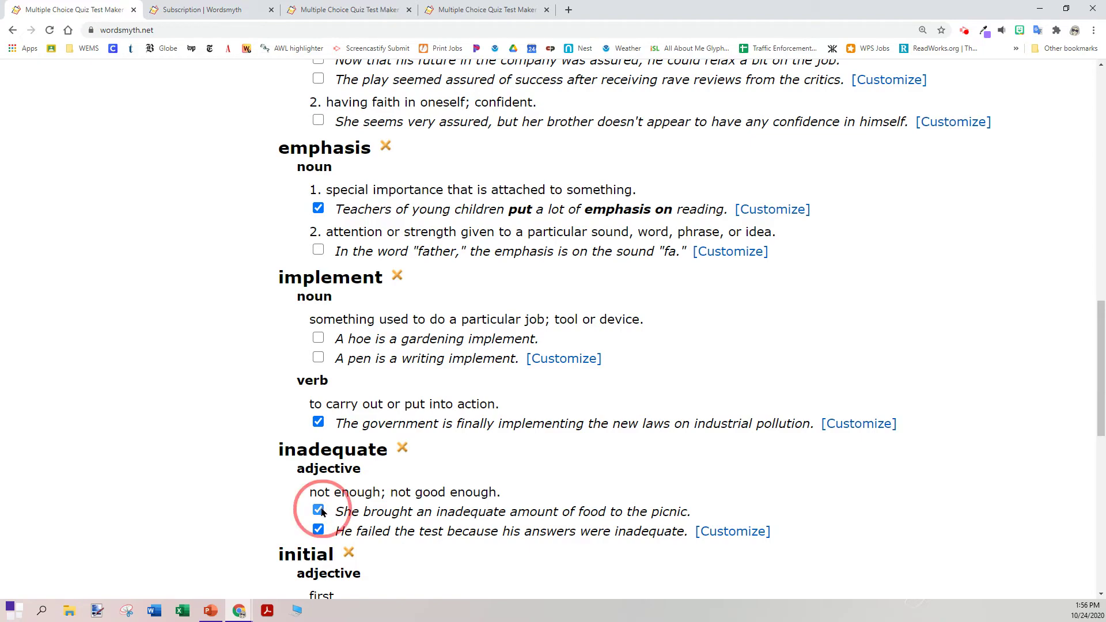
scroll(489, 496, "down", 4)
scroll(489, 497, "down", 7)
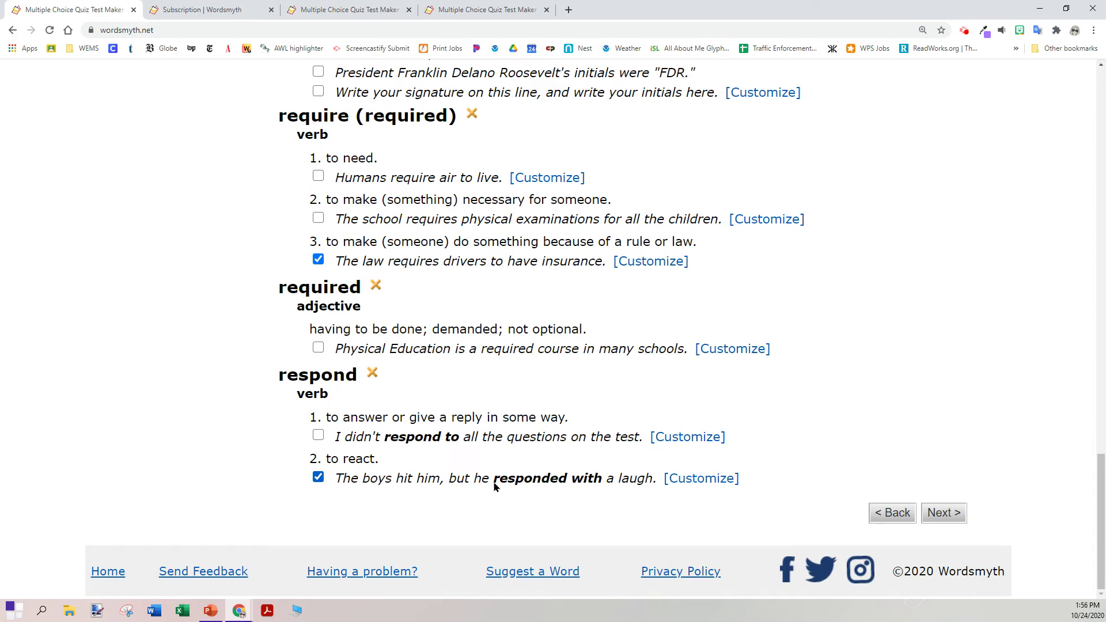
scroll(494, 487, "up", 4)
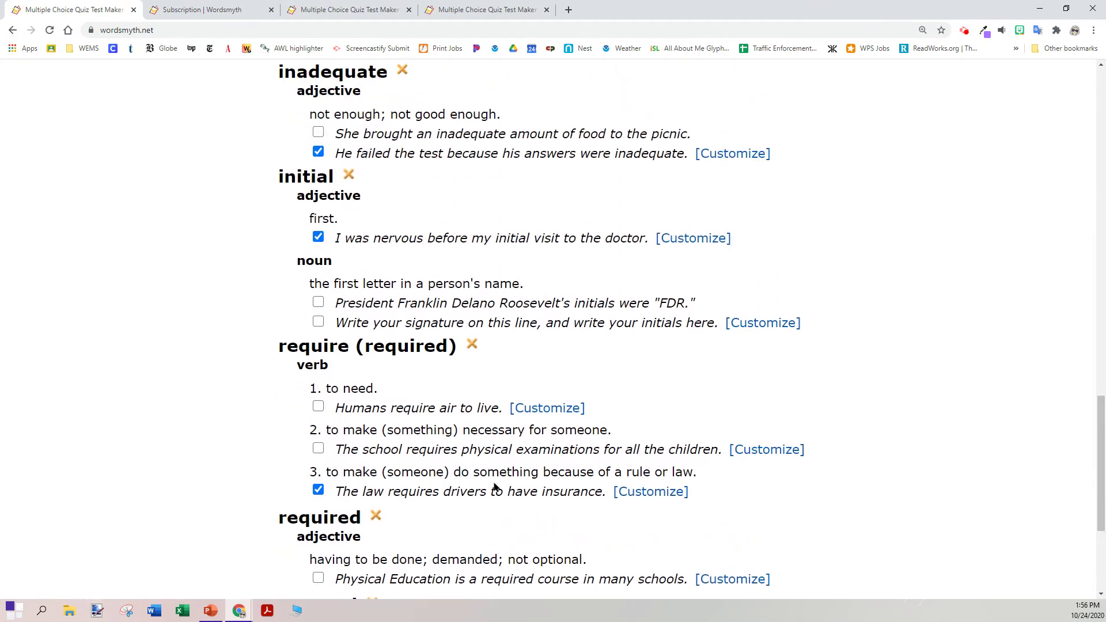
scroll(495, 487, "up", 5)
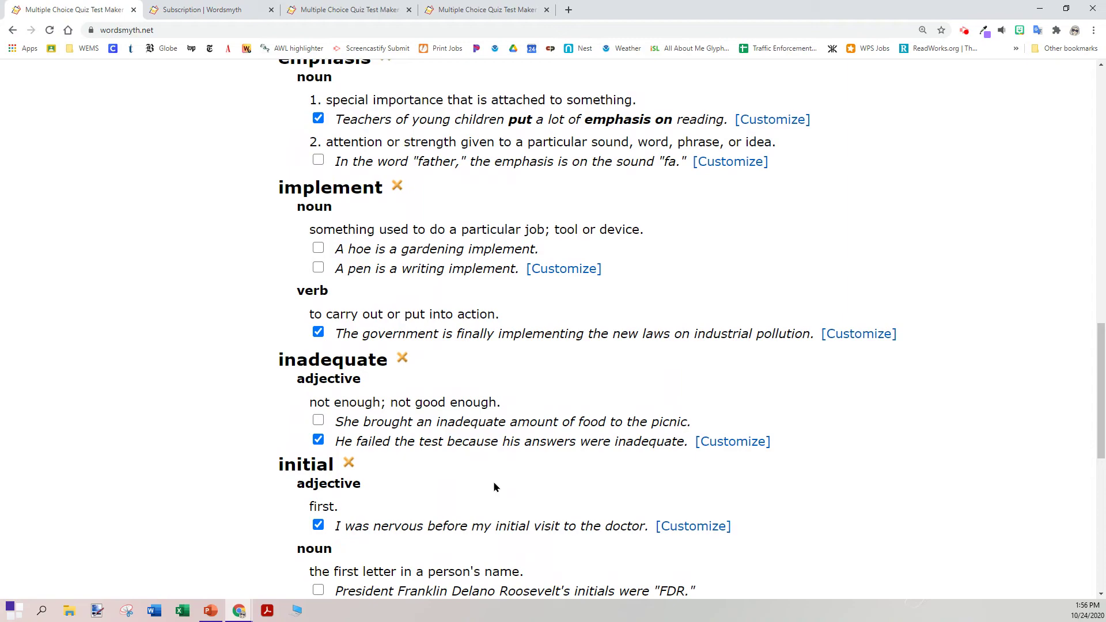
scroll(494, 487, "down", 9)
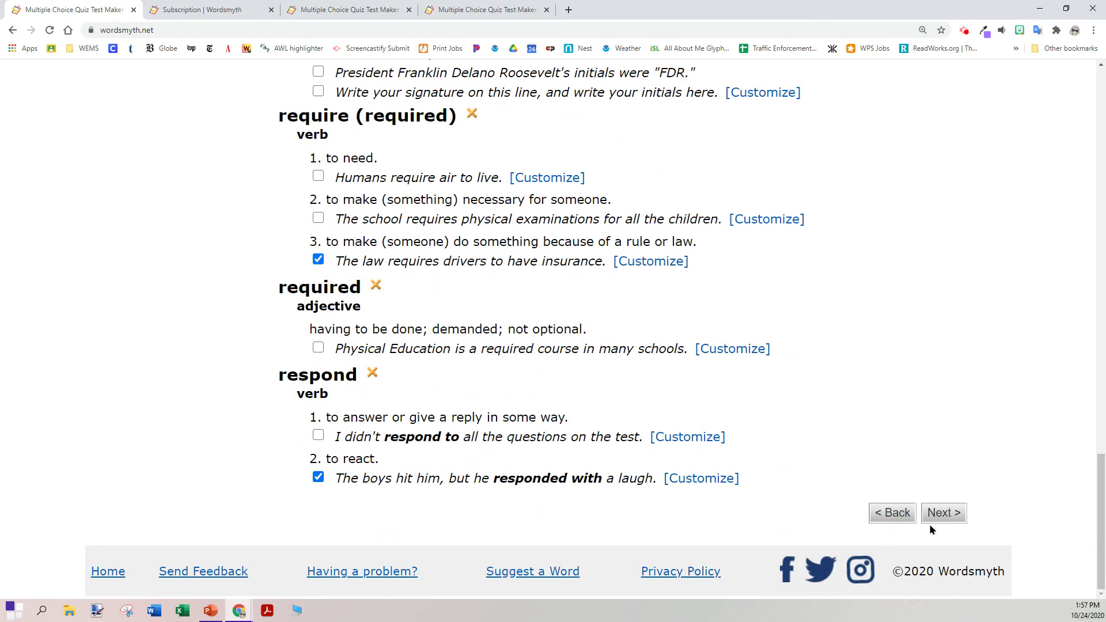
left_click(943, 517)
scroll(852, 490, "down", 9)
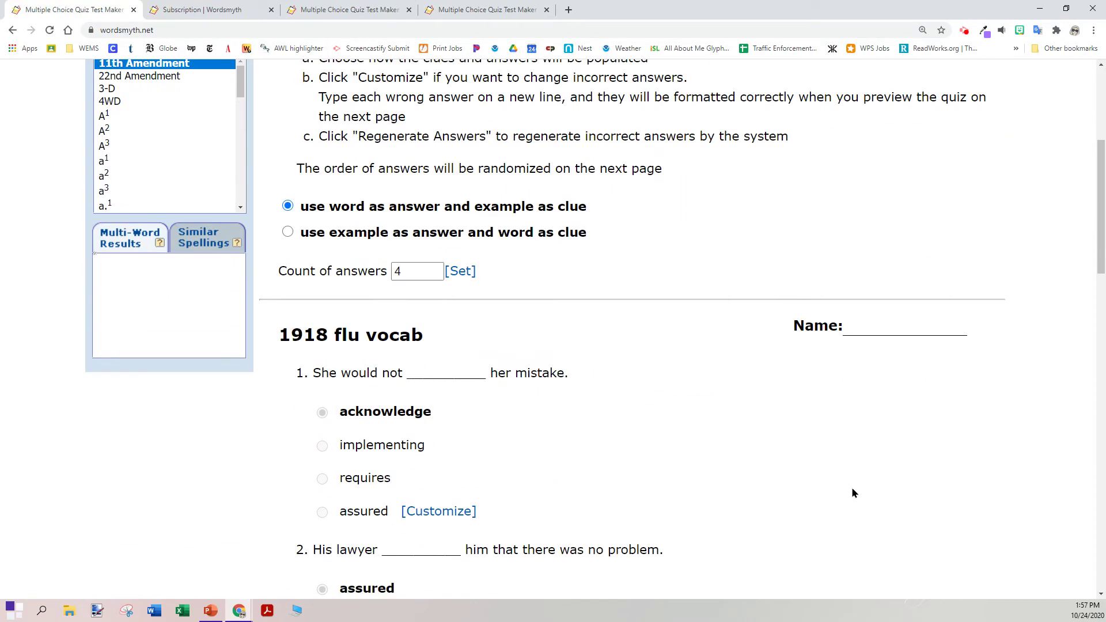
scroll(962, 545, "down", 17)
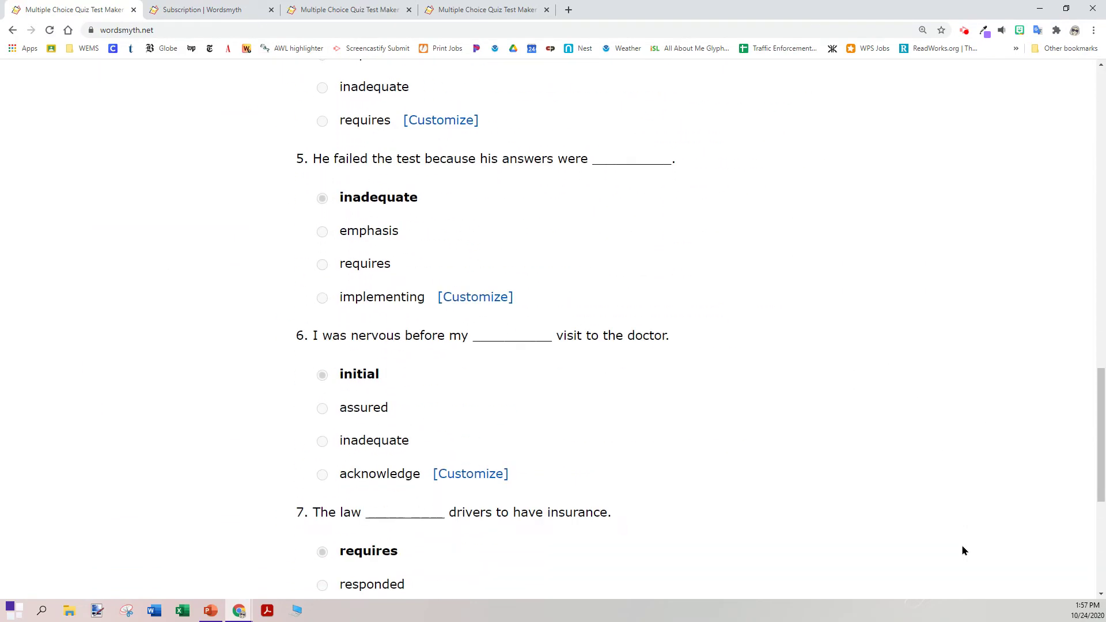
left_click(946, 511)
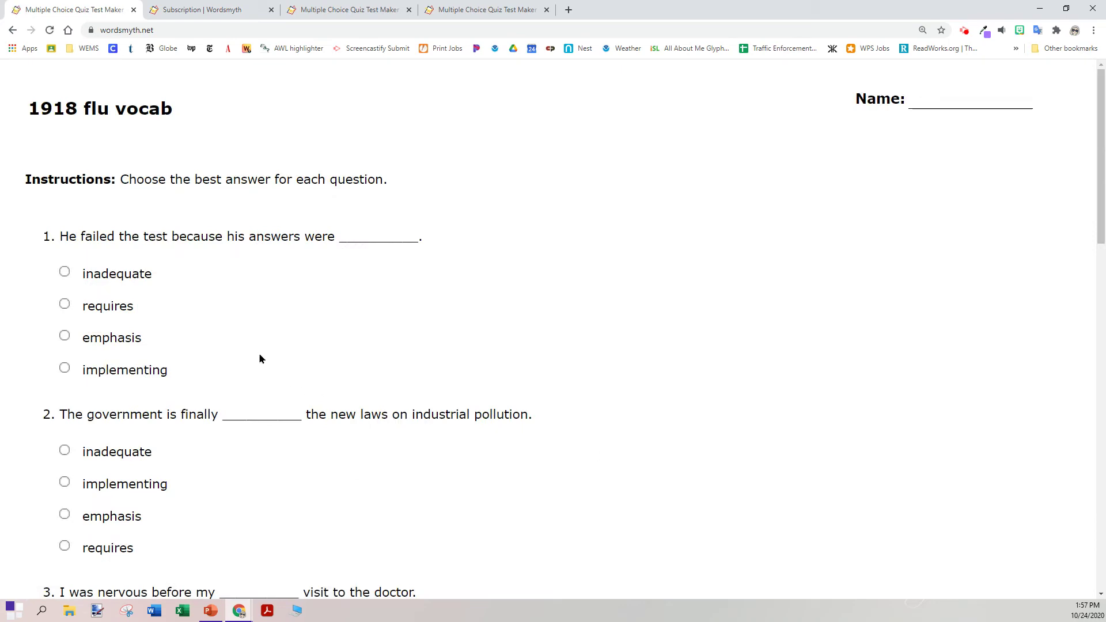
scroll(925, 555, "down", 18)
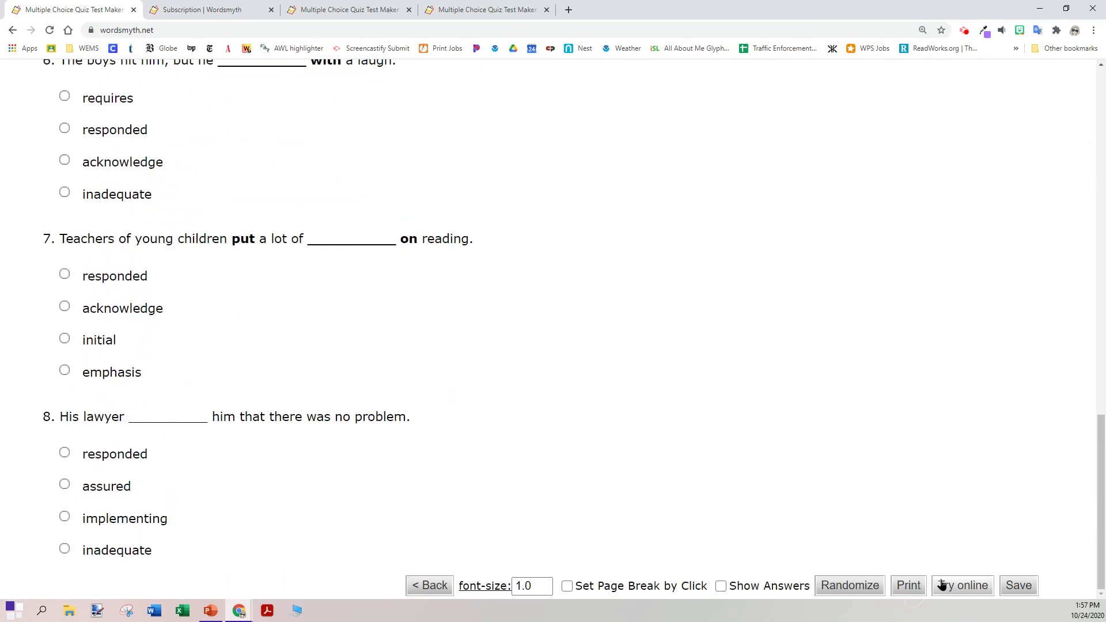
scroll(485, 472, "up", 9)
scroll(485, 471, "up", 9)
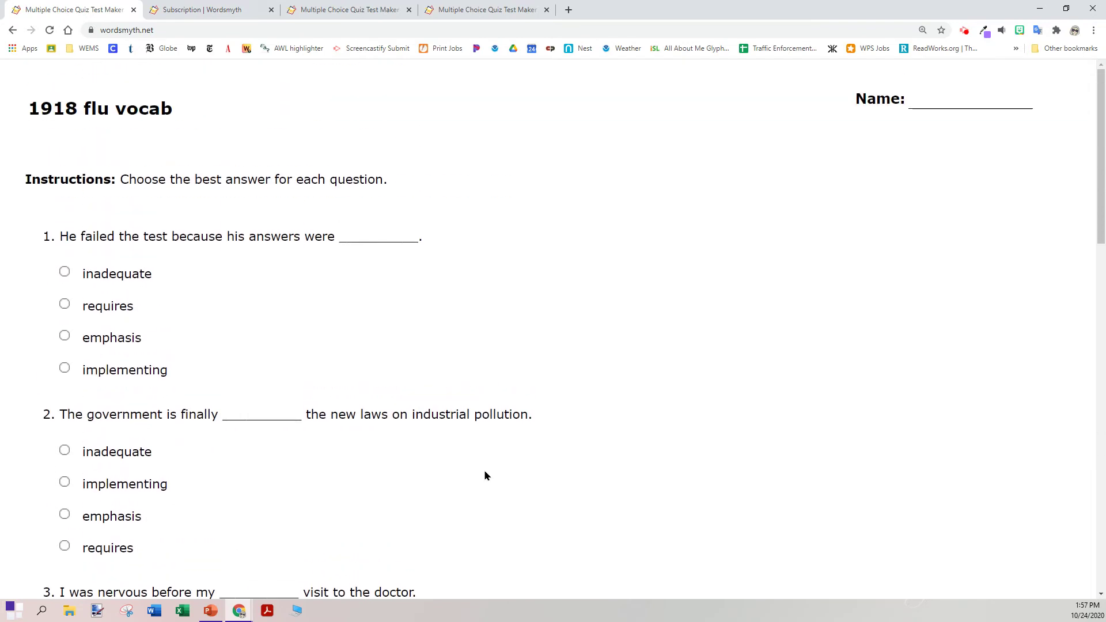
Paste question 1's sentence 'He failed the test because his answers were ______.' as the Kahoot question.
left_click(1065, 12)
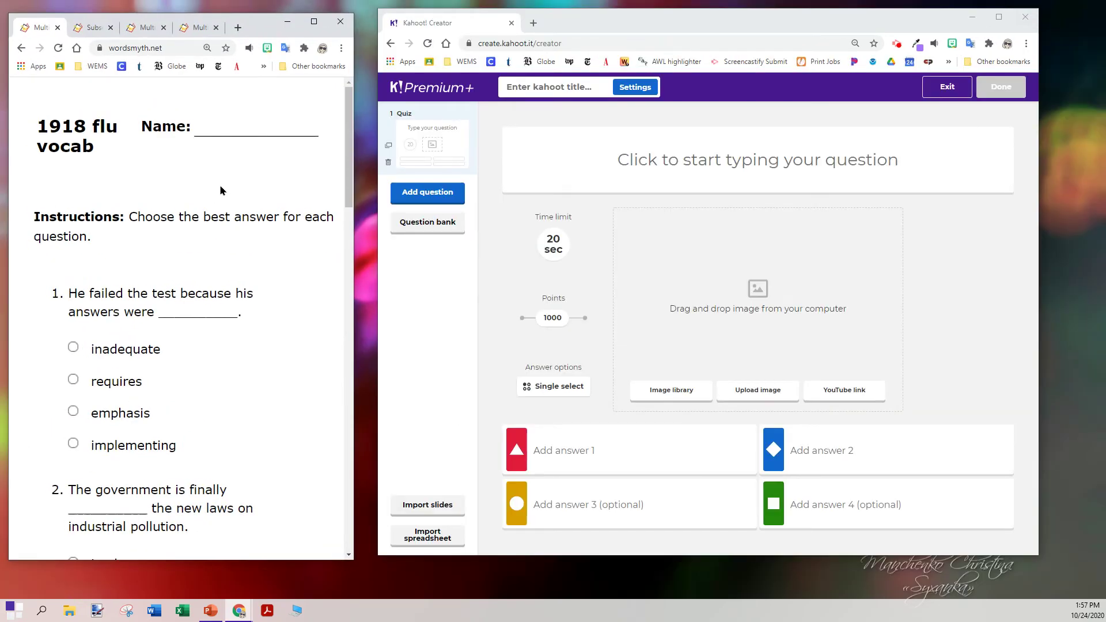
scroll(230, 308, "down", 3)
scroll(231, 313, "up", 3)
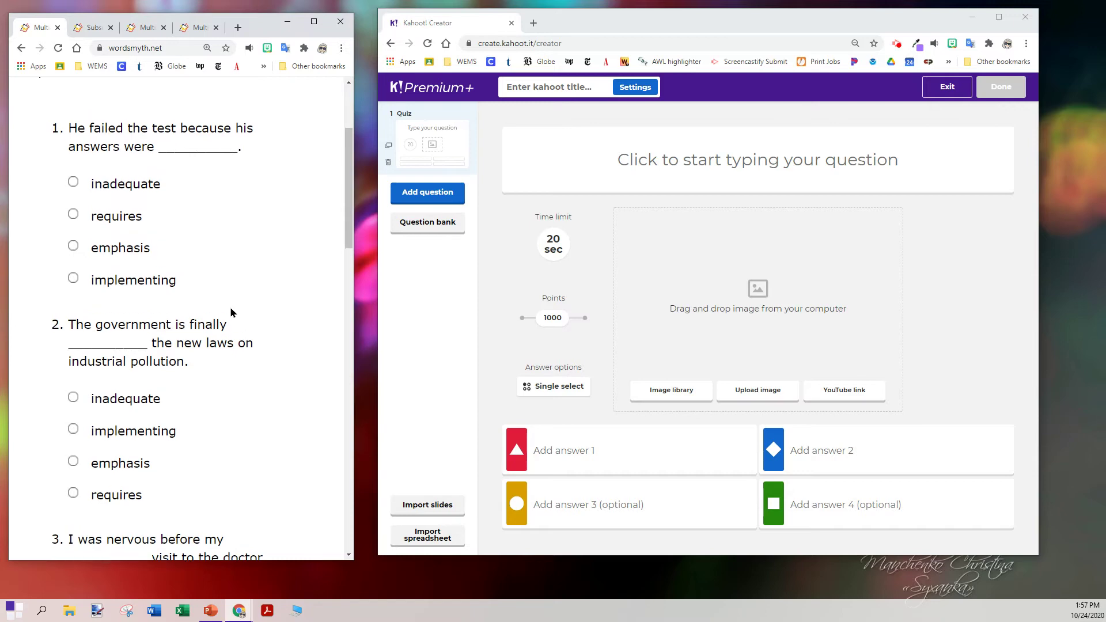
scroll(231, 312, "down", 3)
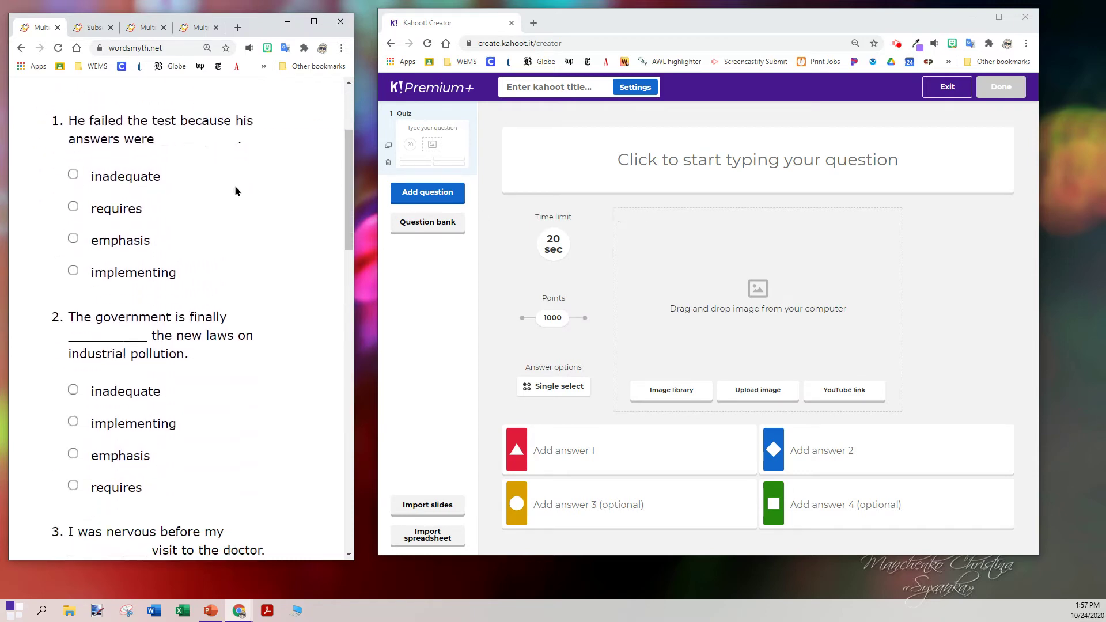
left_click_drag(241, 142, 71, 123)
key("ctrl+c")
left_click(683, 165)
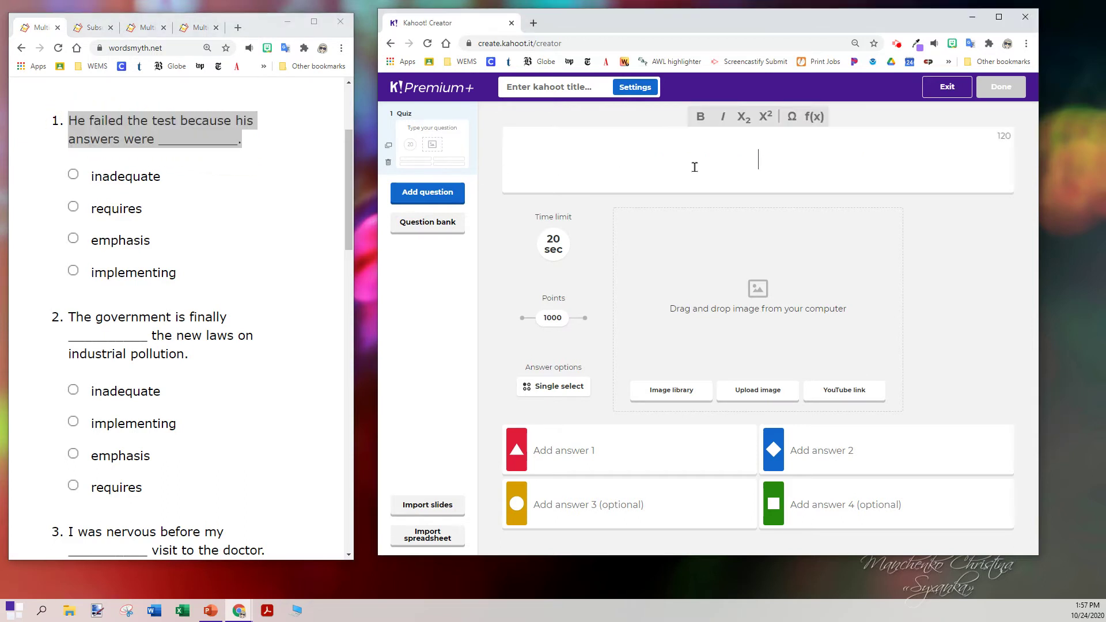
key("ctrl+v")
Fill Kahoot's first answer with 'inadequate' and third answer with 'requires'.
left_click_drag(80, 177, 162, 178)
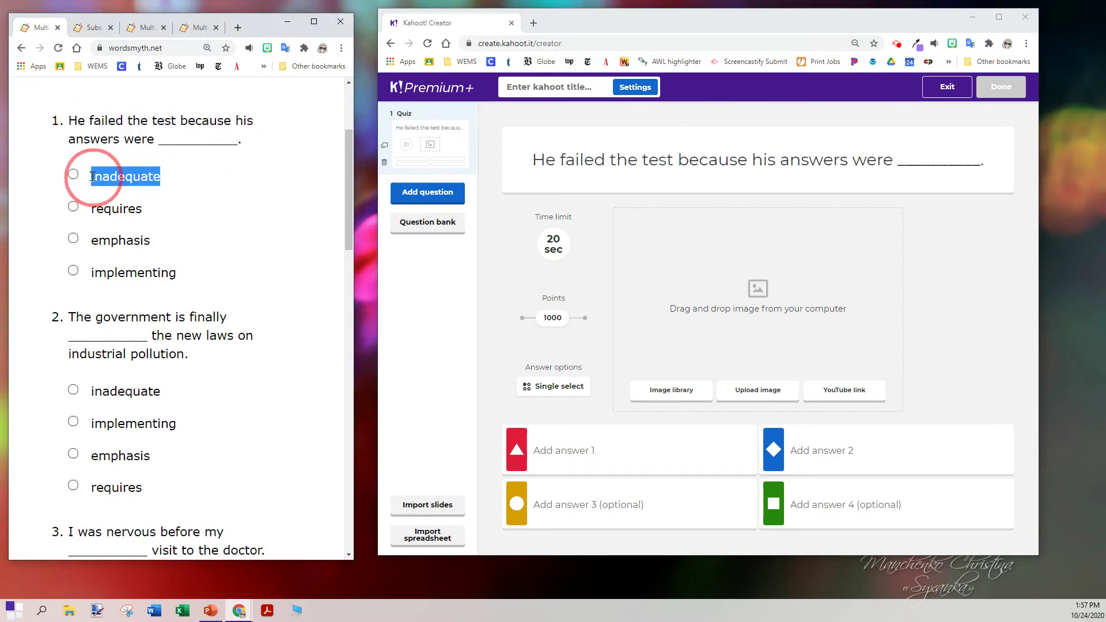
left_click(593, 447)
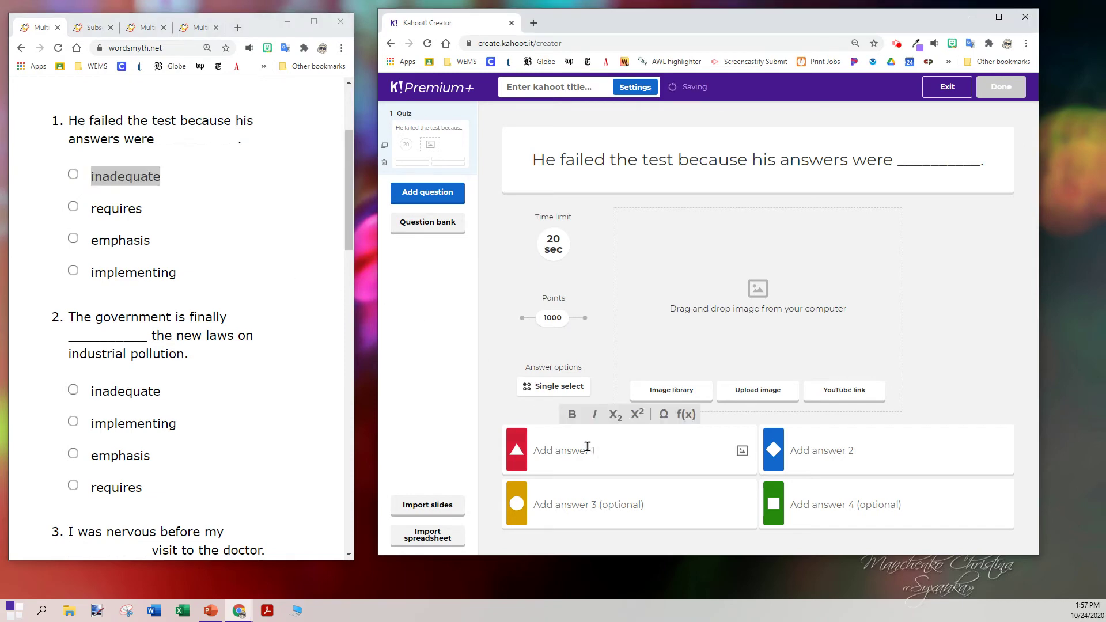
left_click(552, 451)
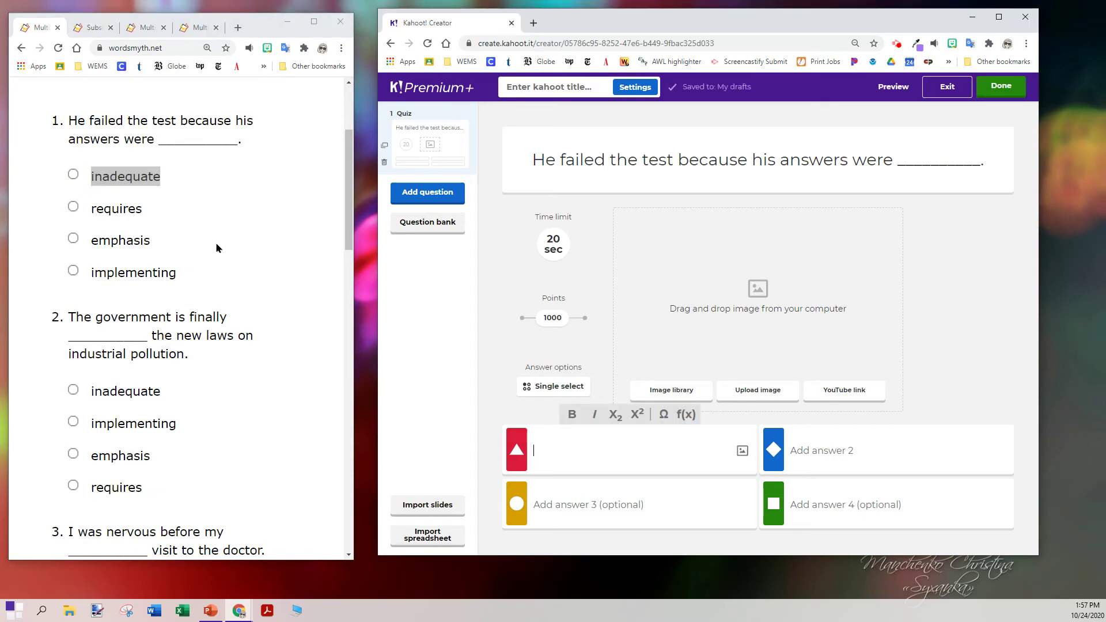
key("ctrl+v")
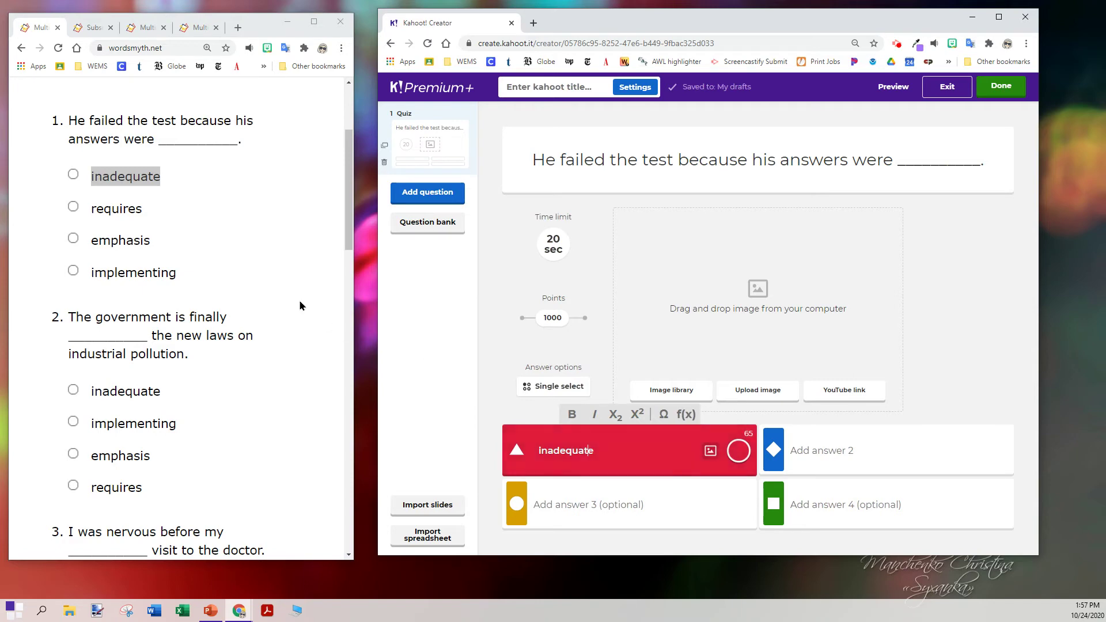
left_click_drag(139, 210, 93, 214)
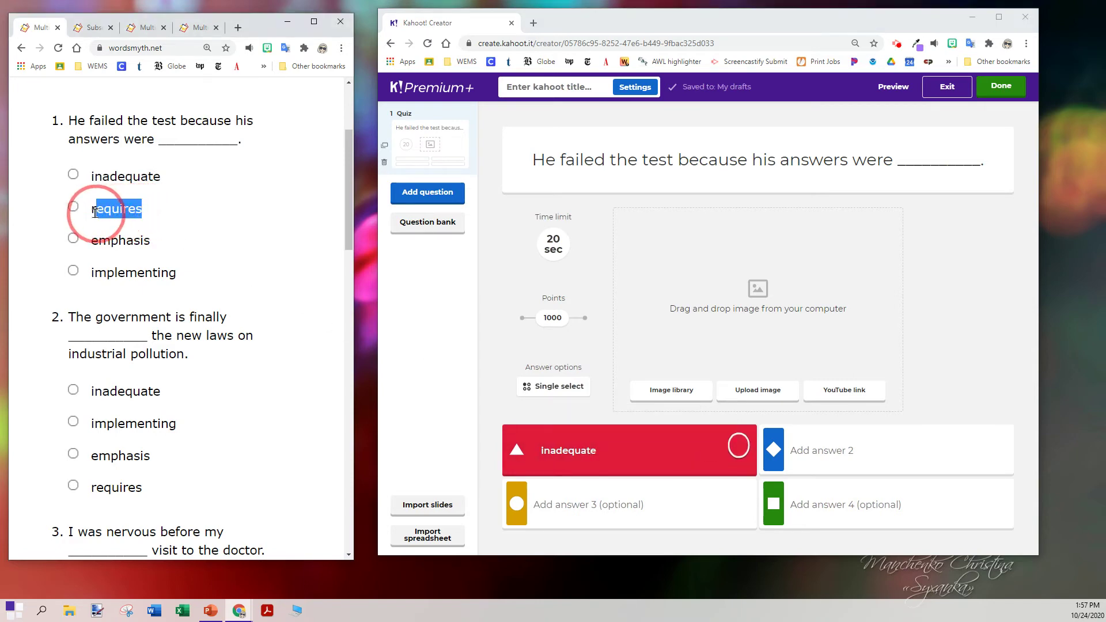
key("ctrl+c")
left_click(583, 510)
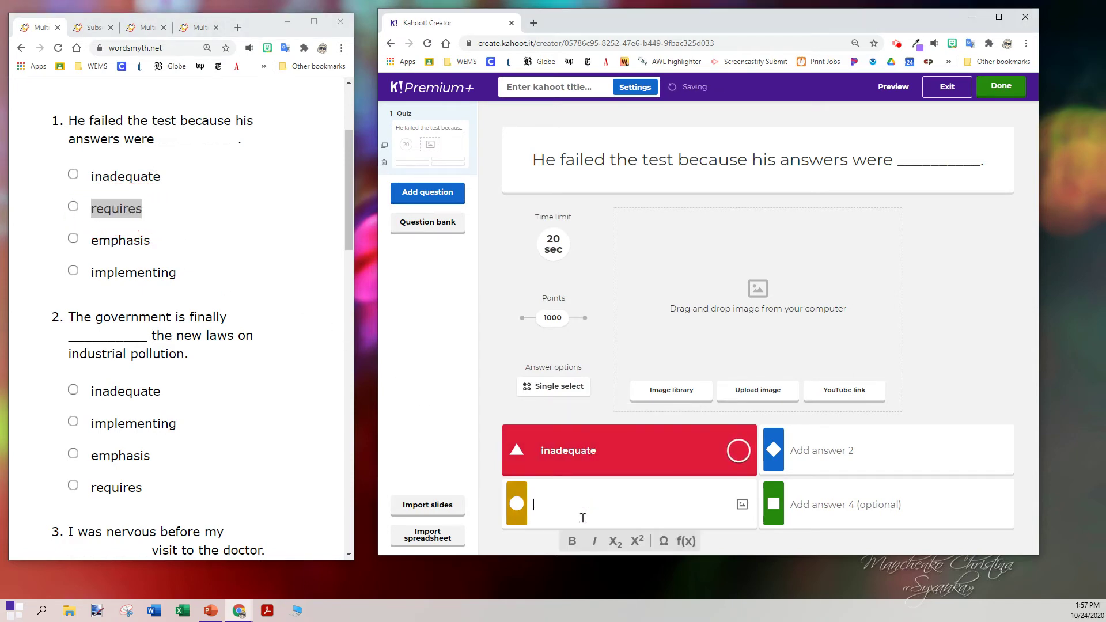
key("ctrl+v")
Fill Kahoot's second answer with 'emphasis' and fourth answer with 'implementing'.
left_click_drag(152, 241, 91, 241)
left_click(864, 448)
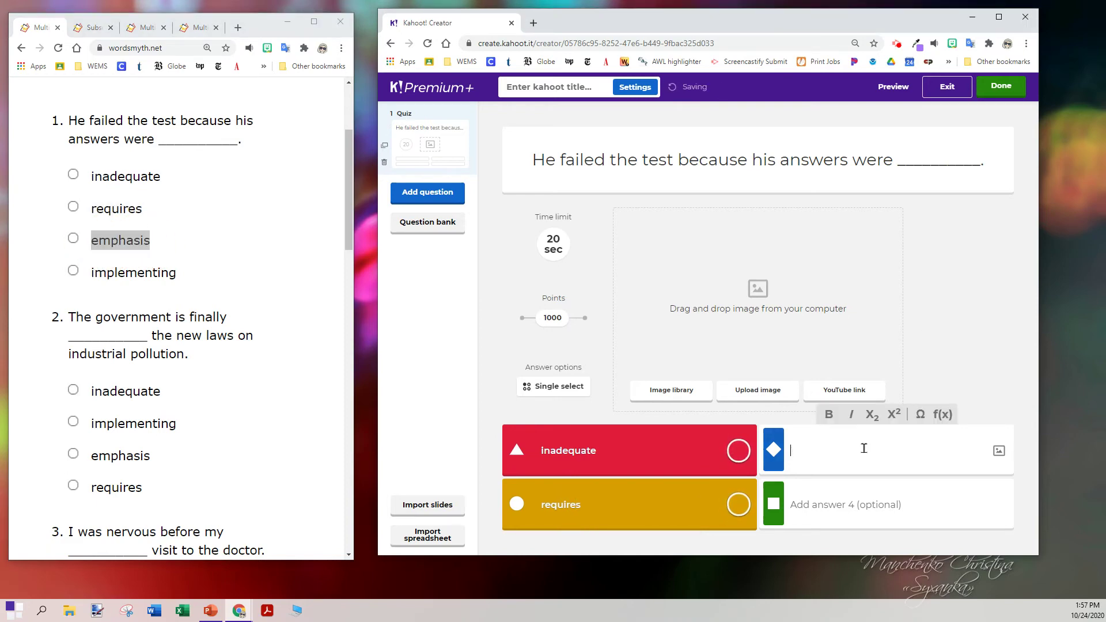
key("ctrl+v")
left_click_drag(177, 273, 91, 276)
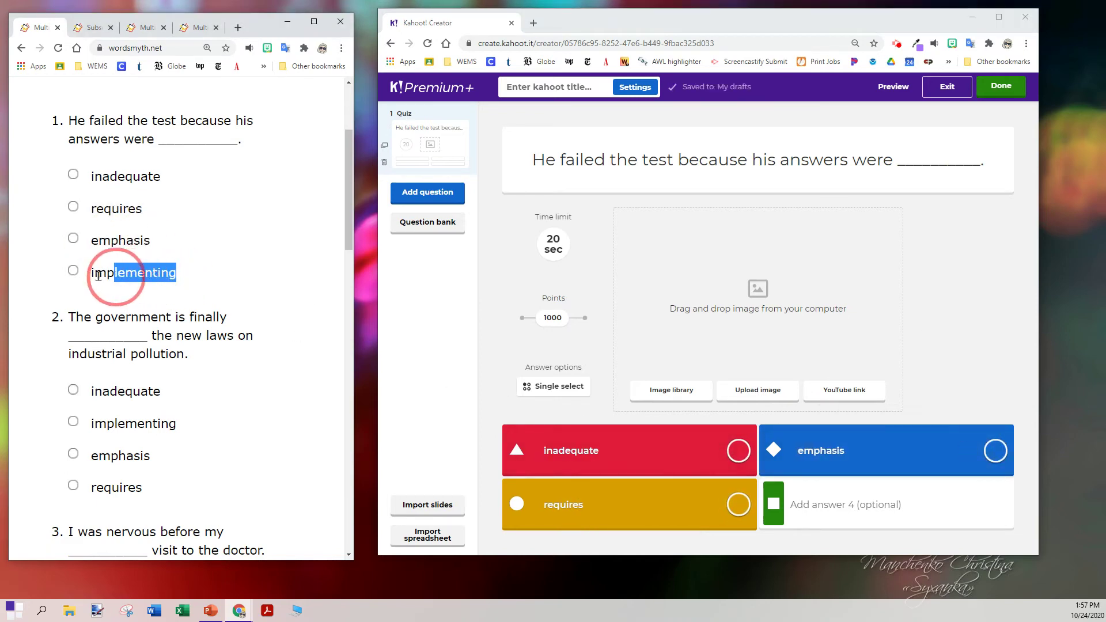
left_click(91, 277)
double_click(91, 276)
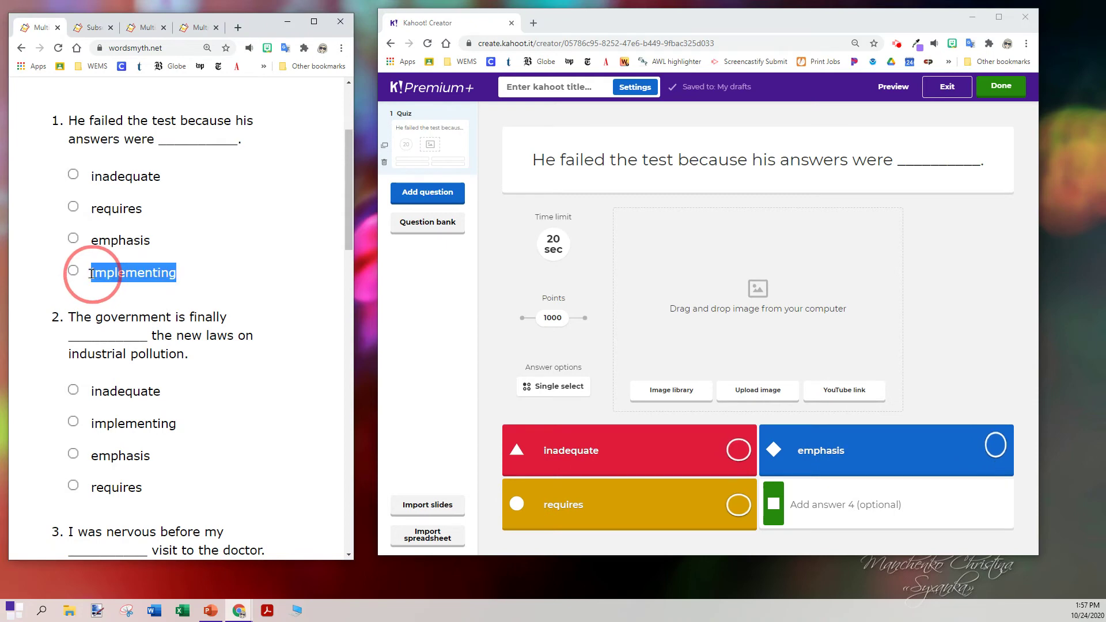
left_click(887, 510)
key("ctrl+v")
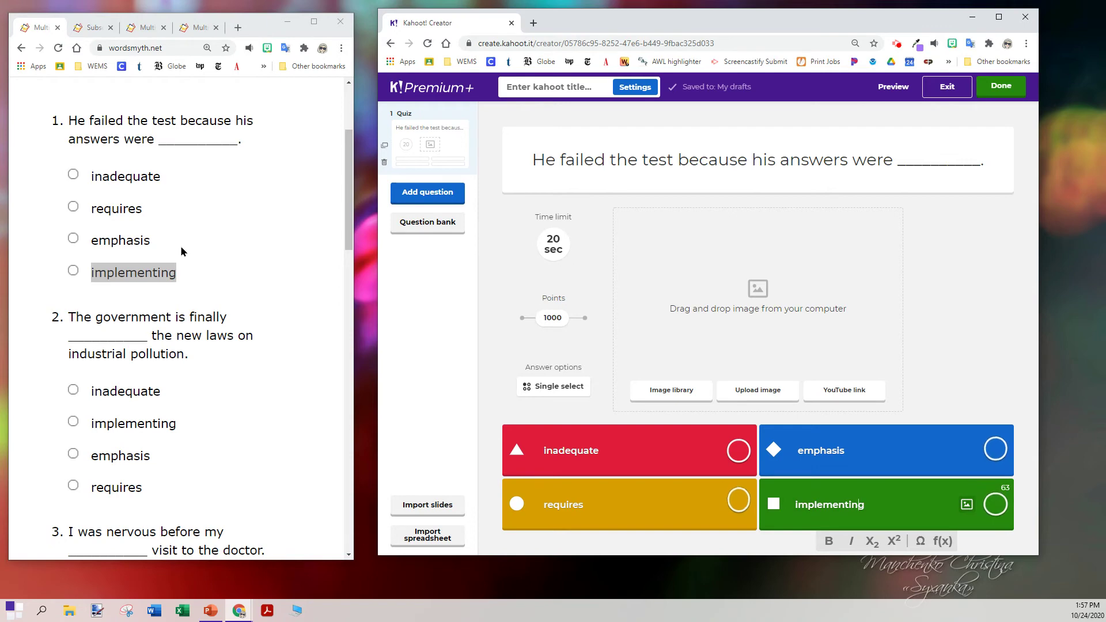
Look over the example-sentence quiz, then switch to the definition-based '1918 flu vocab' quiz.
scroll(184, 253, "down", 1)
scroll(187, 267, "down", 13)
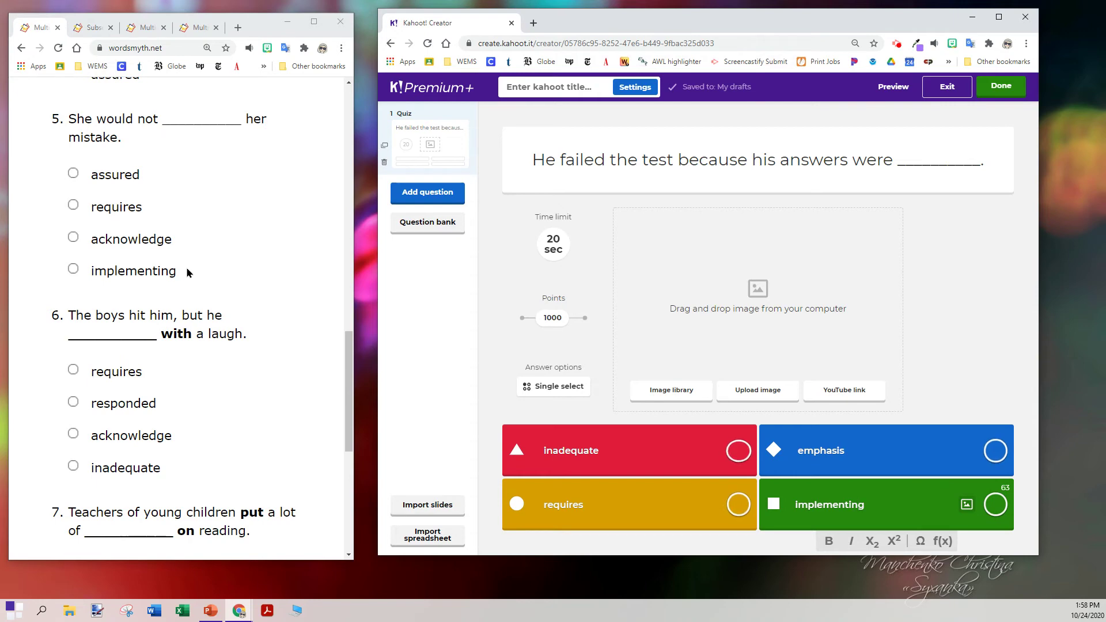
scroll(188, 271, "down", 3)
scroll(185, 267, "up", 6)
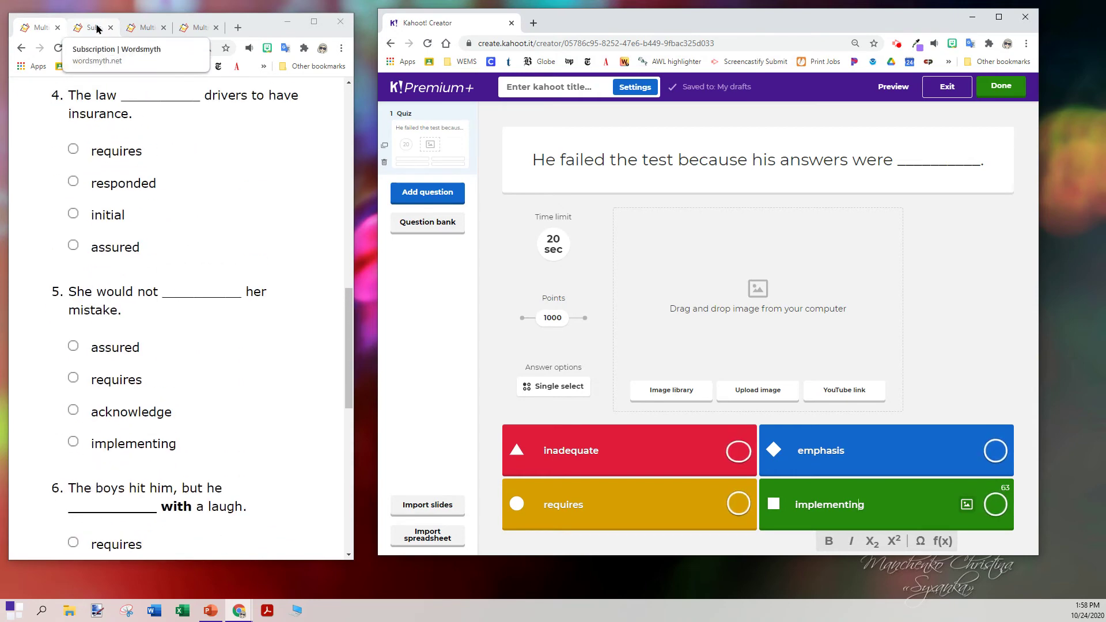
left_click(133, 29)
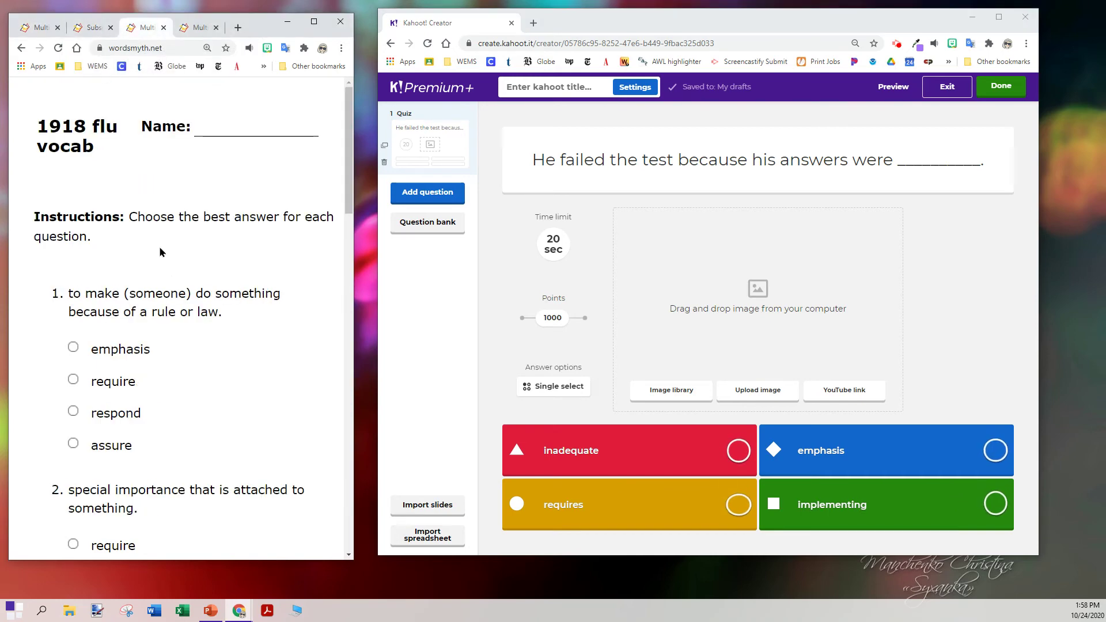
scroll(199, 339, "down", 1)
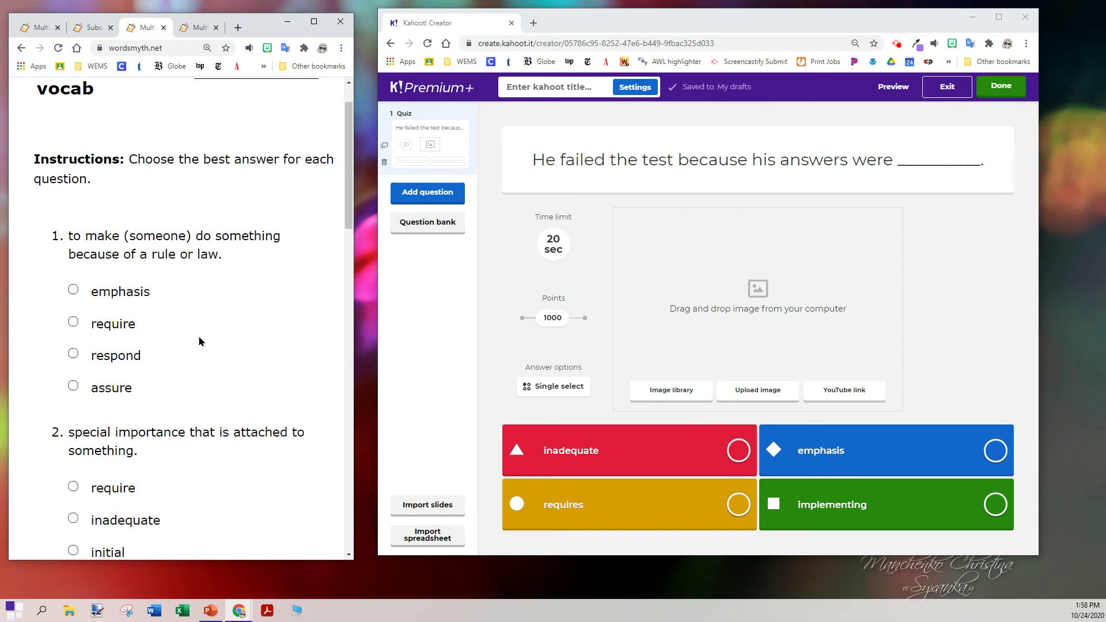